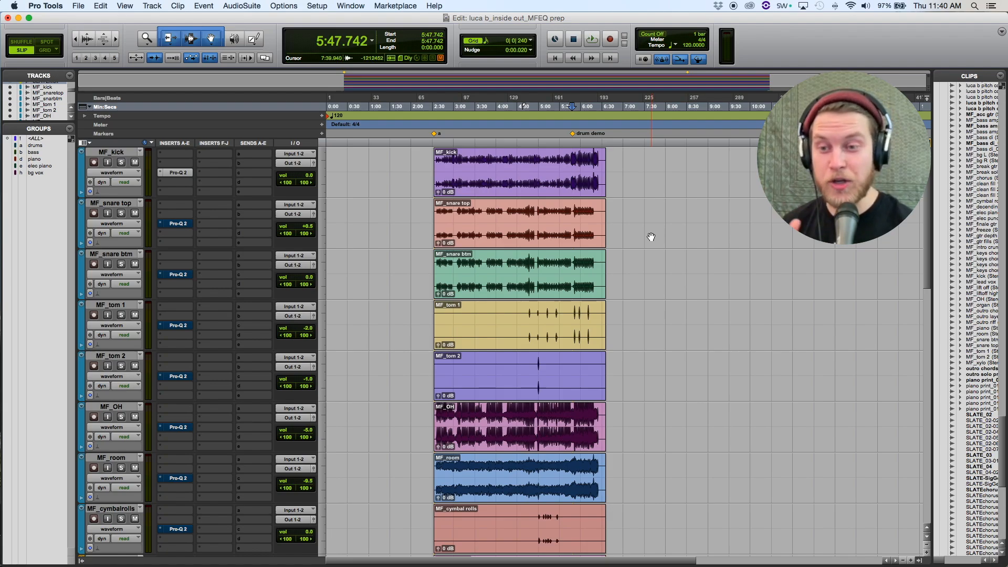
# Look through all the session's tracks, from the kick and other drums down to the bounce and master tracks
pyautogui.scroll(-10, 651, 237)
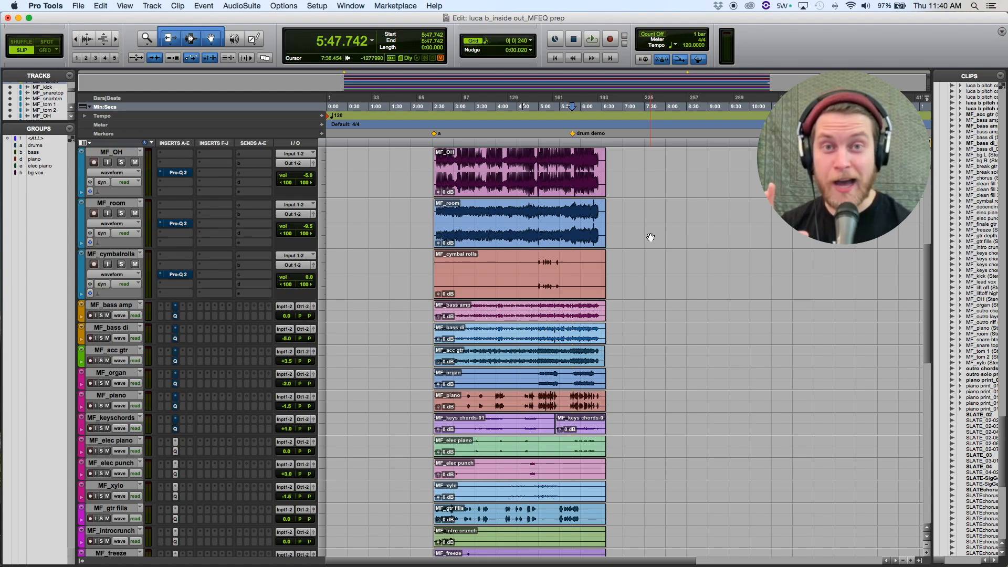
pyautogui.scroll(-5, 623, 444)
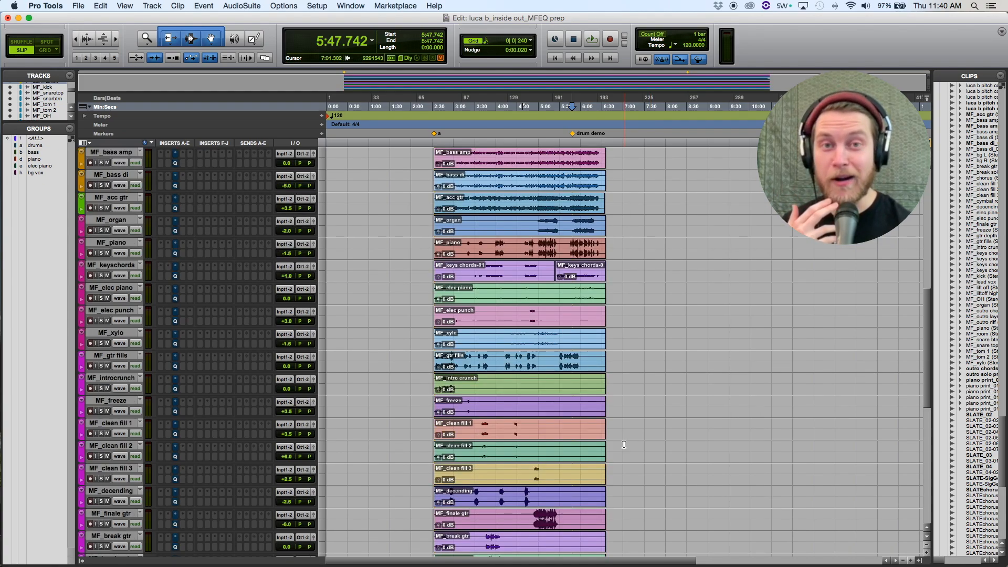
pyautogui.scroll(-4, 623, 444)
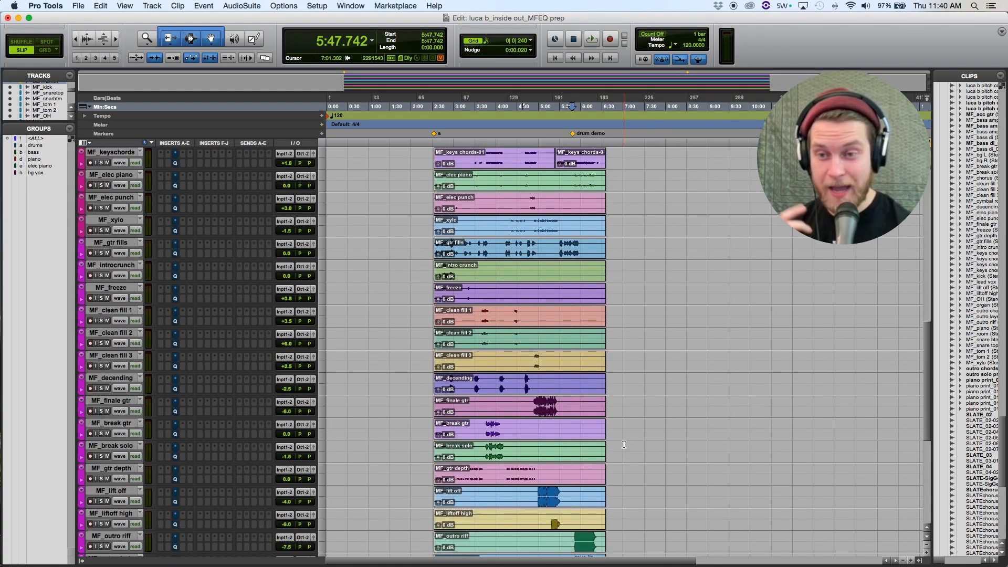
pyautogui.scroll(-5, 623, 445)
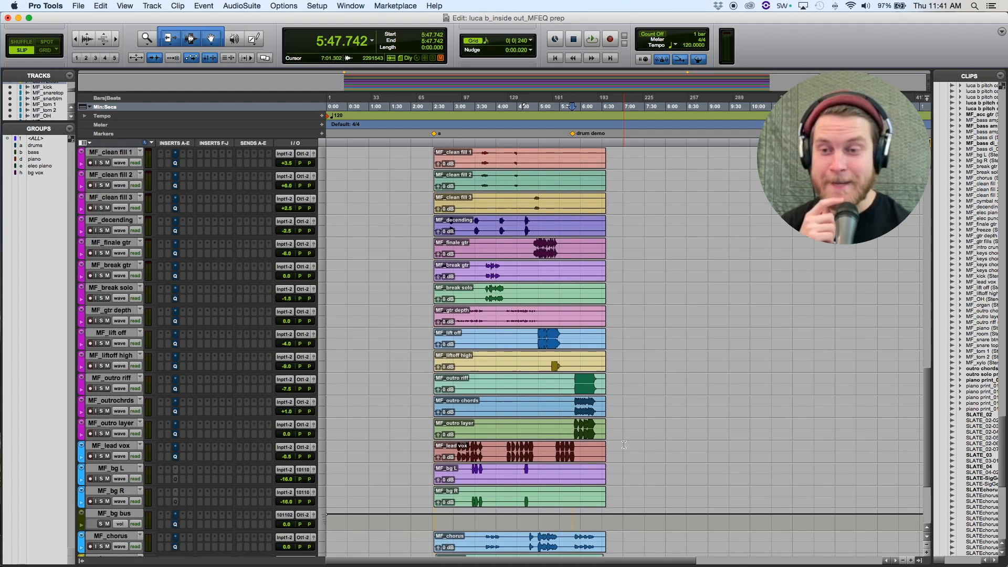
pyautogui.scroll(-1, 624, 444)
pyautogui.scroll(-2, 623, 445)
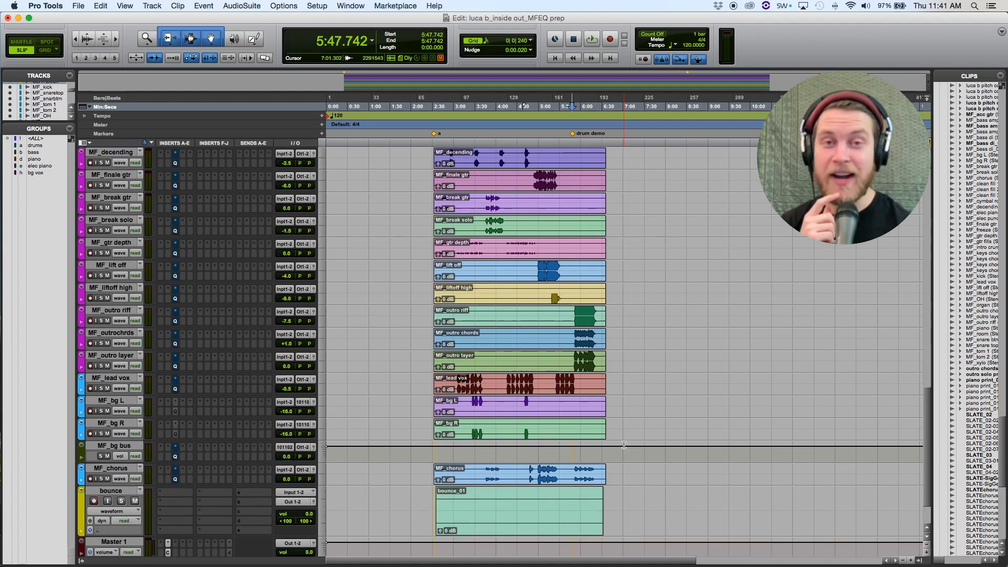
pyautogui.scroll(-2, 624, 445)
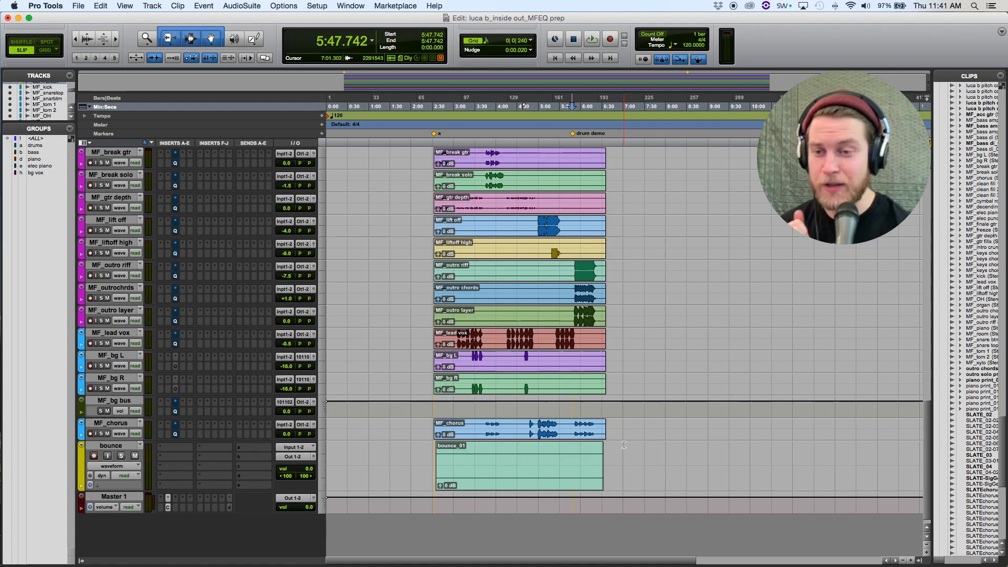
pyautogui.scroll(3, 623, 444)
pyautogui.scroll(15, 624, 445)
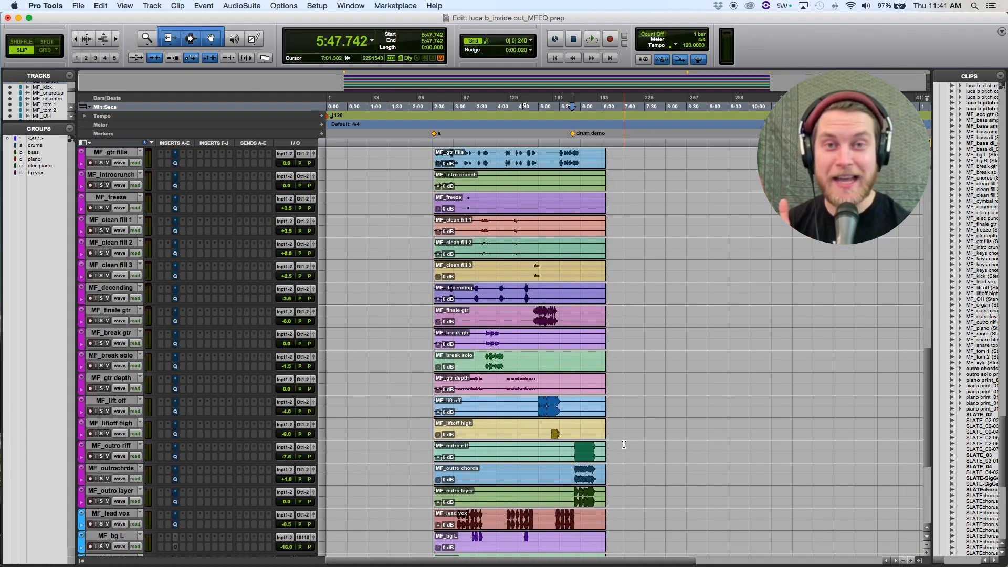
pyautogui.scroll(12, 624, 444)
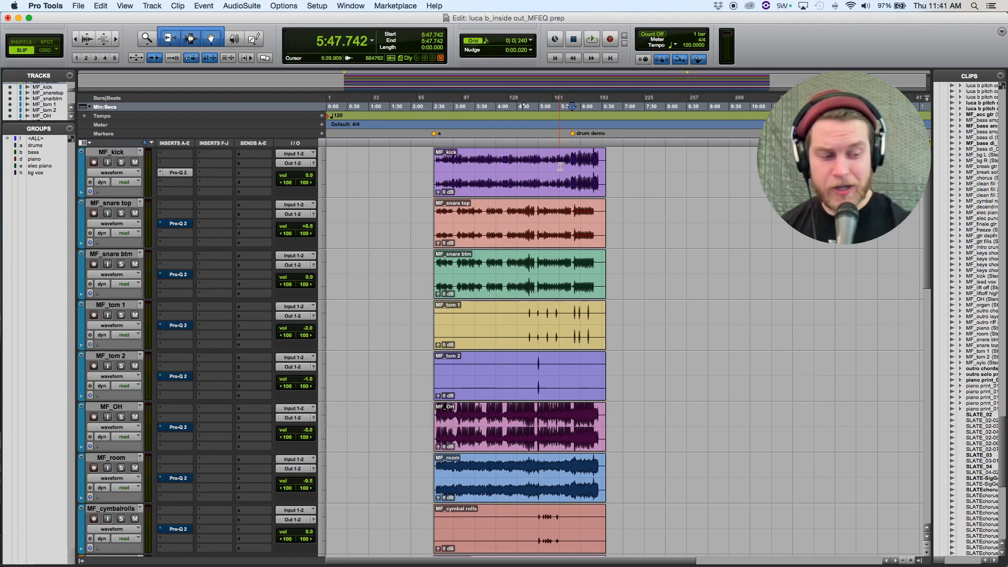
# Play the full drum mix from 5:48.020, just before the drum demo marker
pyautogui.click(419, 164)
pyautogui.moveTo(419, 164); pyautogui.dragTo(623, 173)
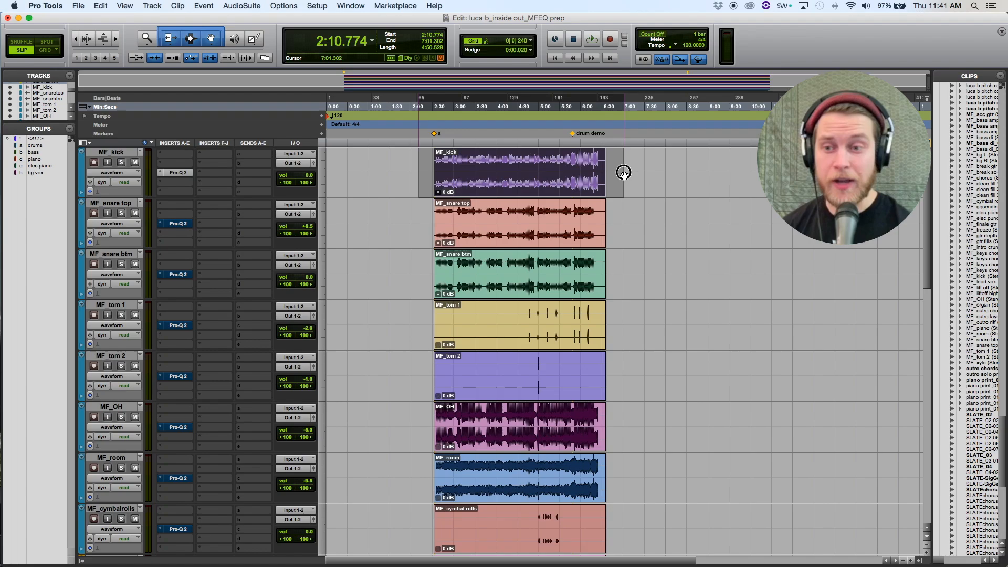
pyautogui.click(574, 166)
pyautogui.press('t')
pyautogui.press('t')
pyautogui.press('t')
pyautogui.press('t')
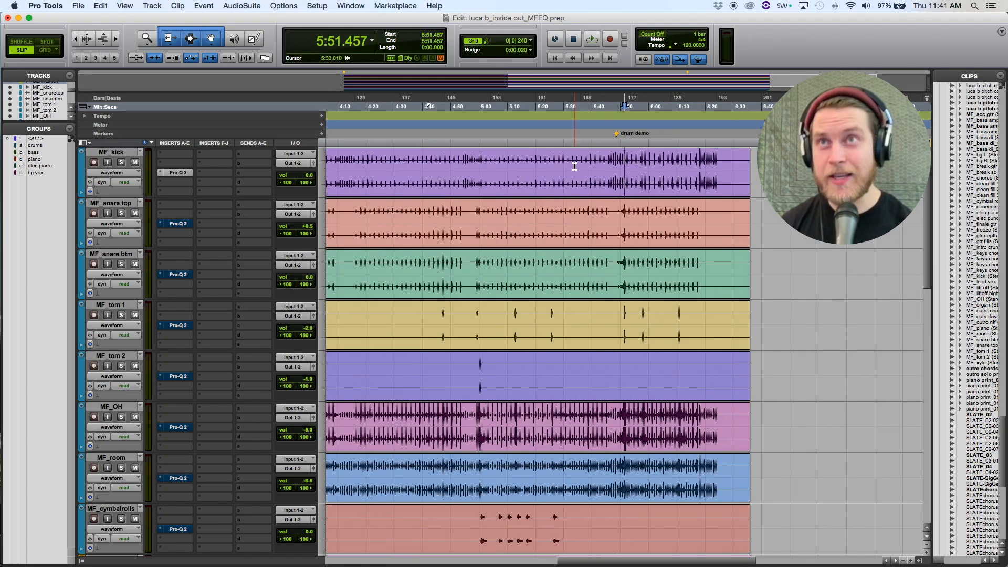
pyautogui.click(585, 168)
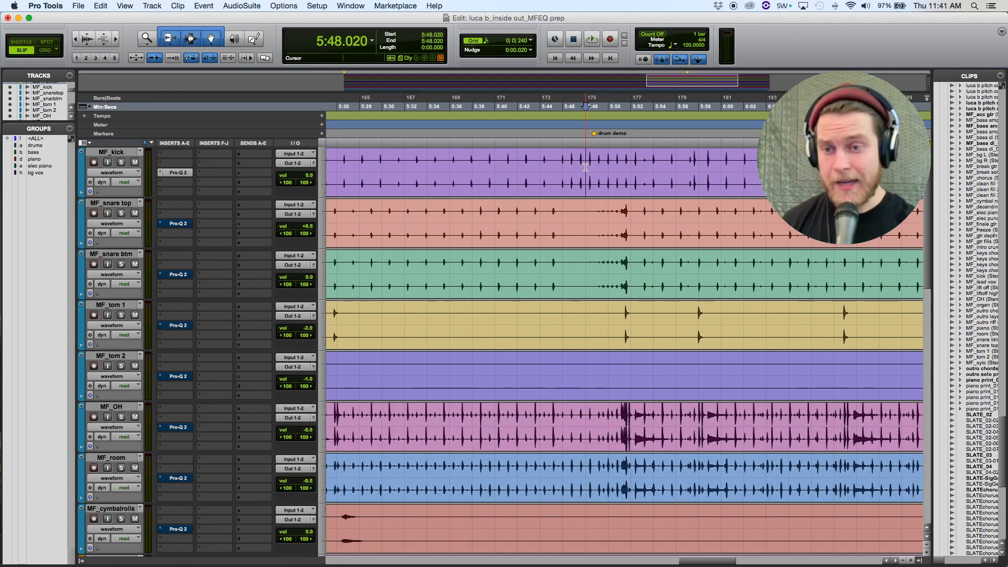
pyautogui.press('space')
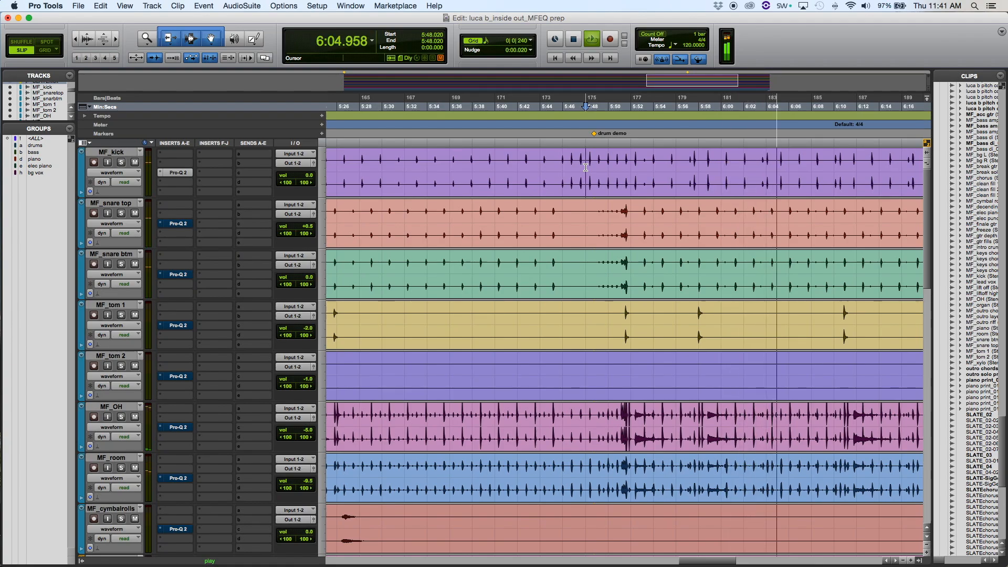
pyautogui.press('space')
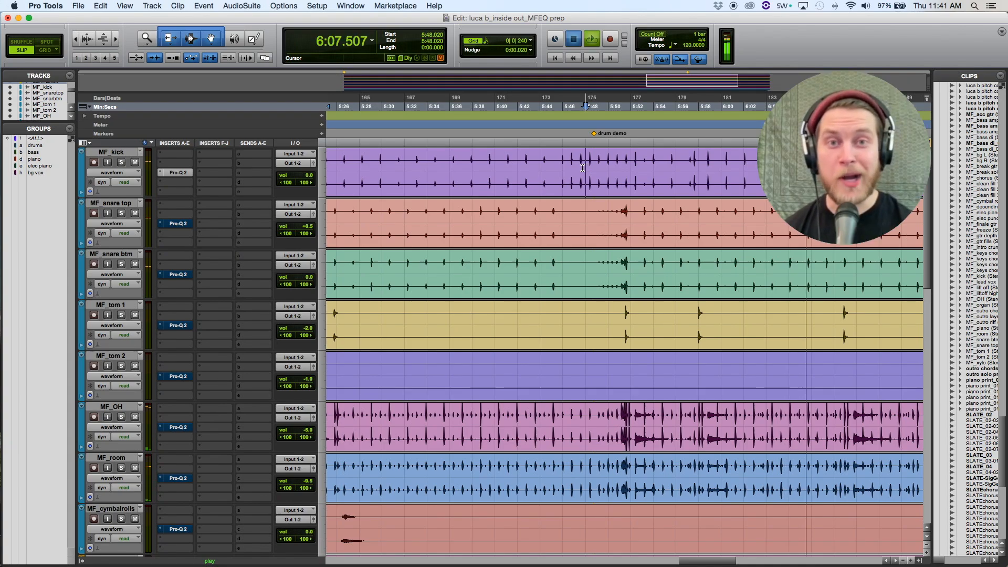
# Select the MF_kick passage from 5:47.138 to 5:50.528 and solo the track
pyautogui.moveTo(575, 168); pyautogui.dragTo(613, 168)
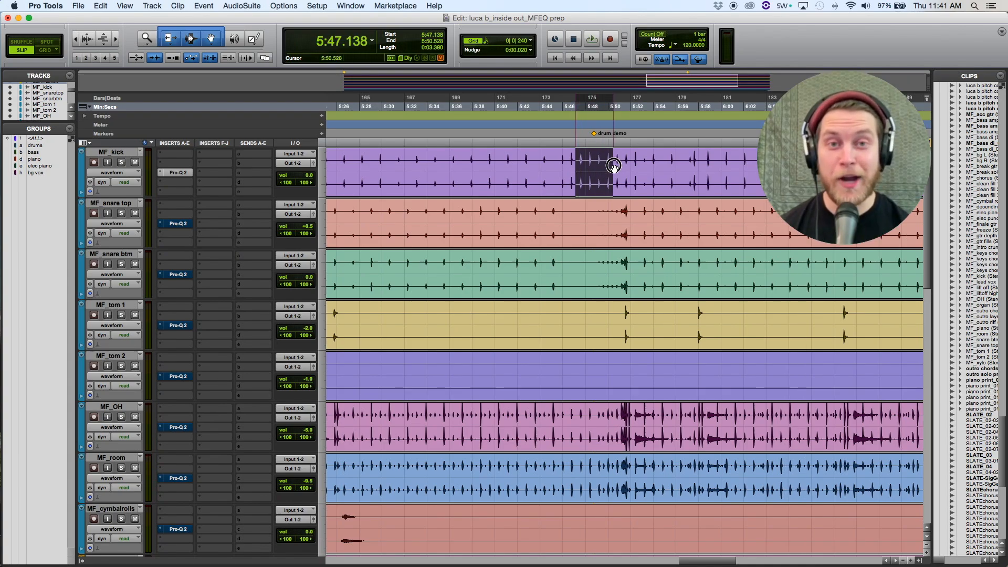
pyautogui.hotkey('shift', 's')
# Open the Pro-Q 2 equalizer on MF_kick and audition the selected passage with all its bands disabled
pyautogui.click(174, 172)
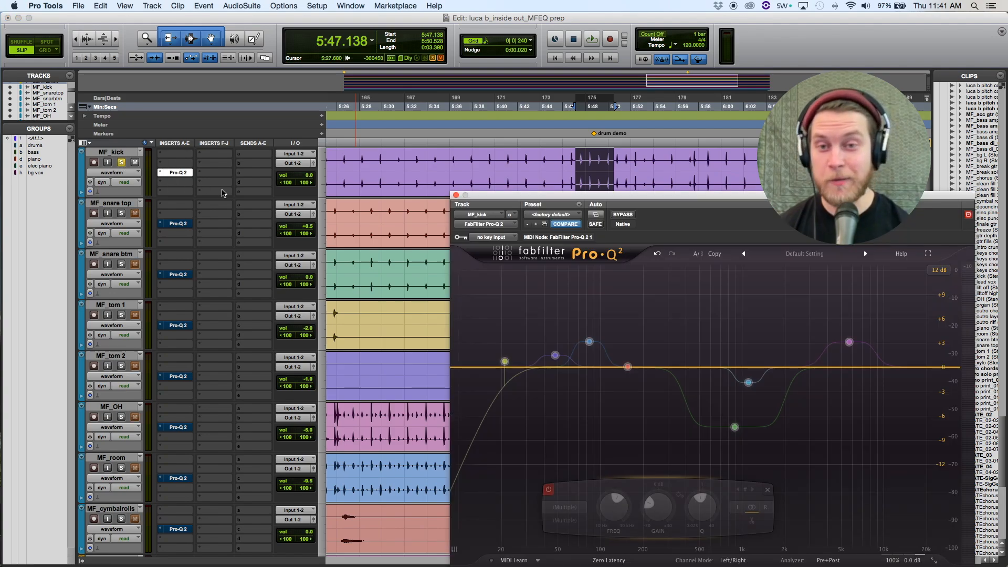
pyautogui.moveTo(533, 197); pyautogui.dragTo(312, 102)
pyautogui.press('space')
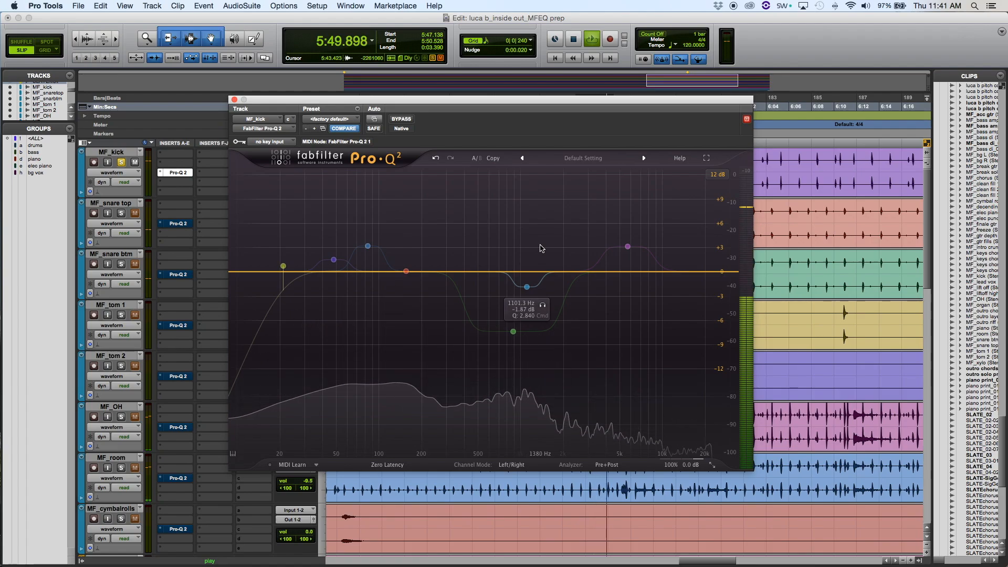
pyautogui.press('space')
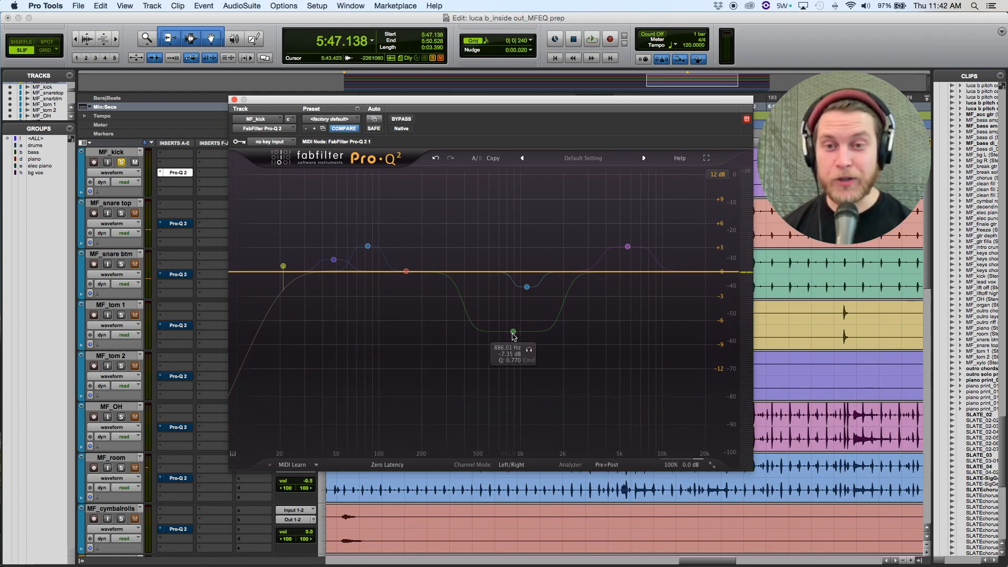
# Audition the wide 886 Hz band of the kick equalizer in isolation, then compare with the full kick sound
pyautogui.click(513, 332)
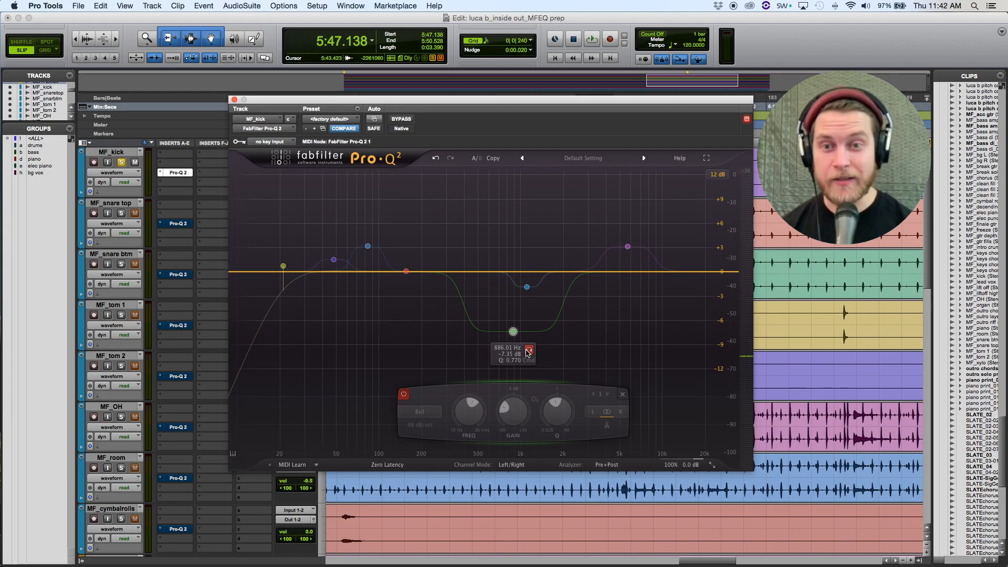
pyautogui.click(528, 351)
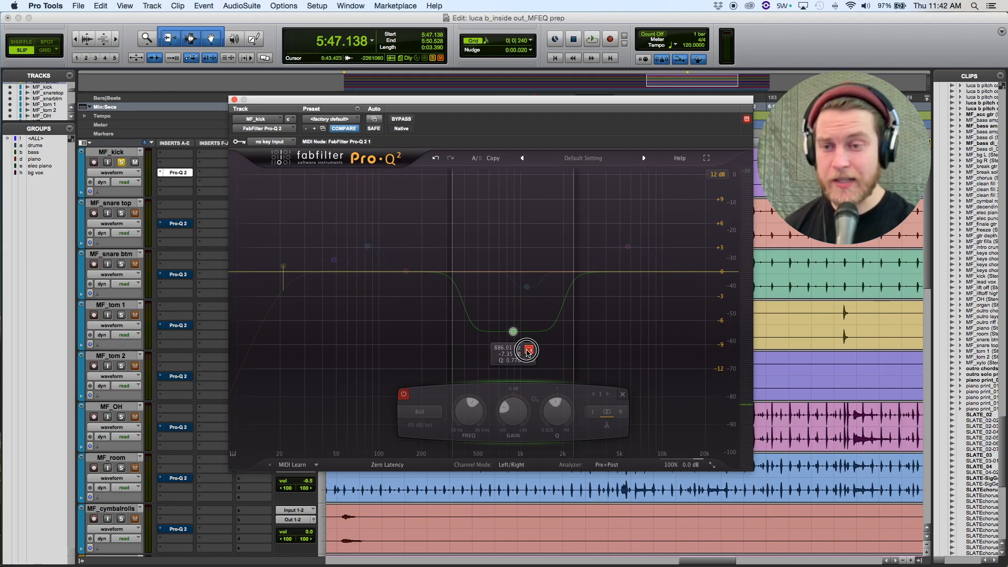
pyautogui.press('space')
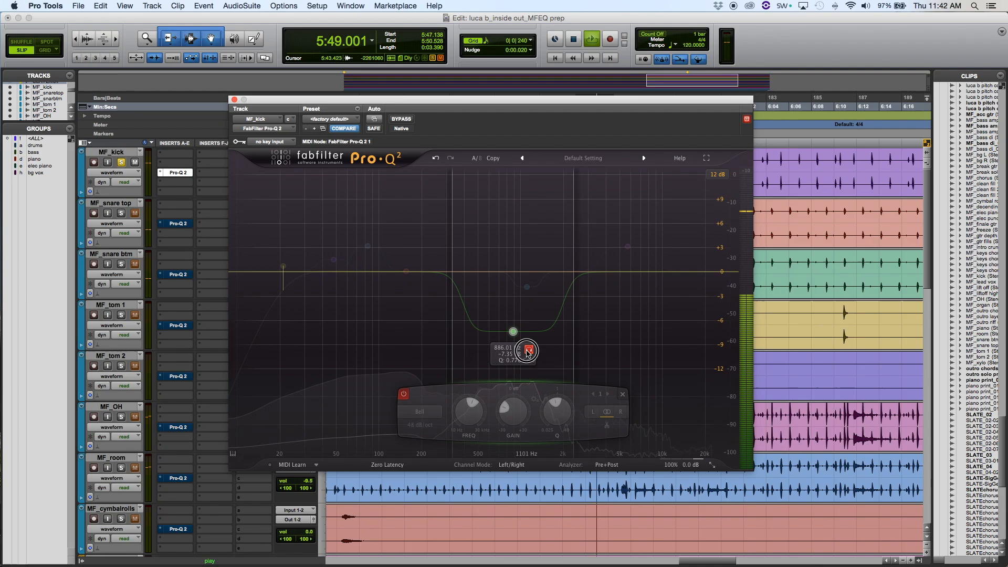
pyautogui.click(526, 352)
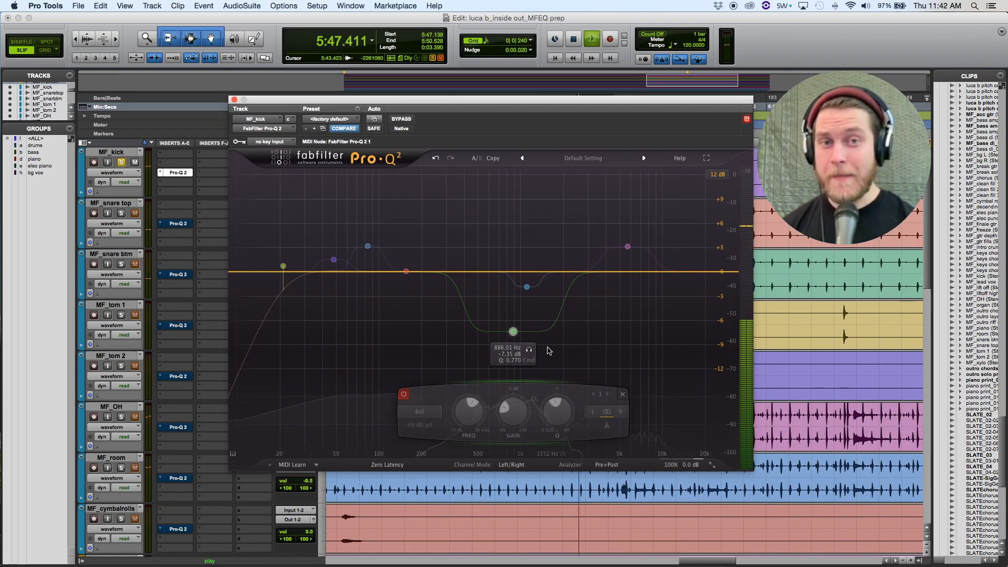
pyautogui.press('space')
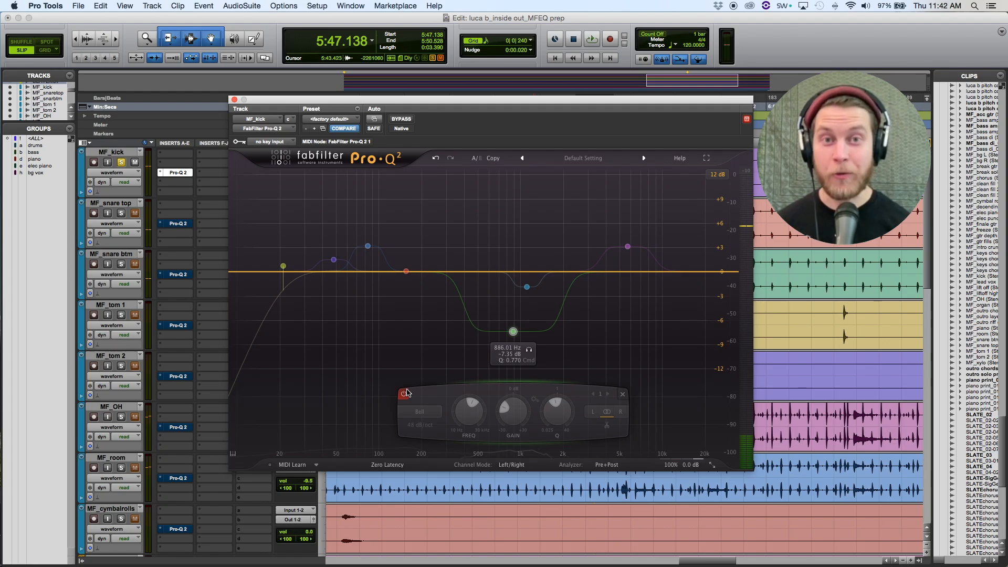
# Enable the 886 Hz cut on the kick and compare the sound with and without it during playback
pyautogui.click(405, 394)
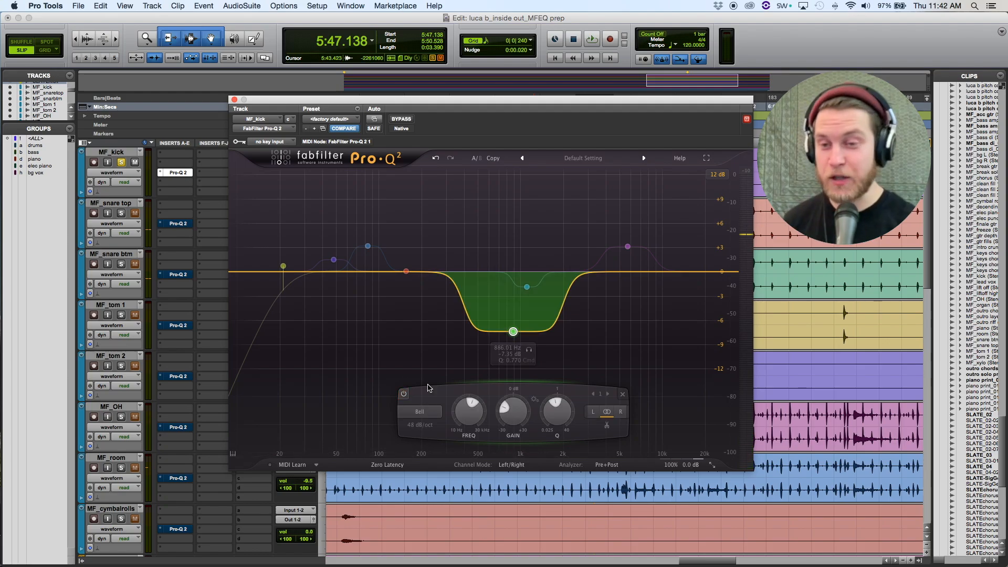
pyautogui.press('space')
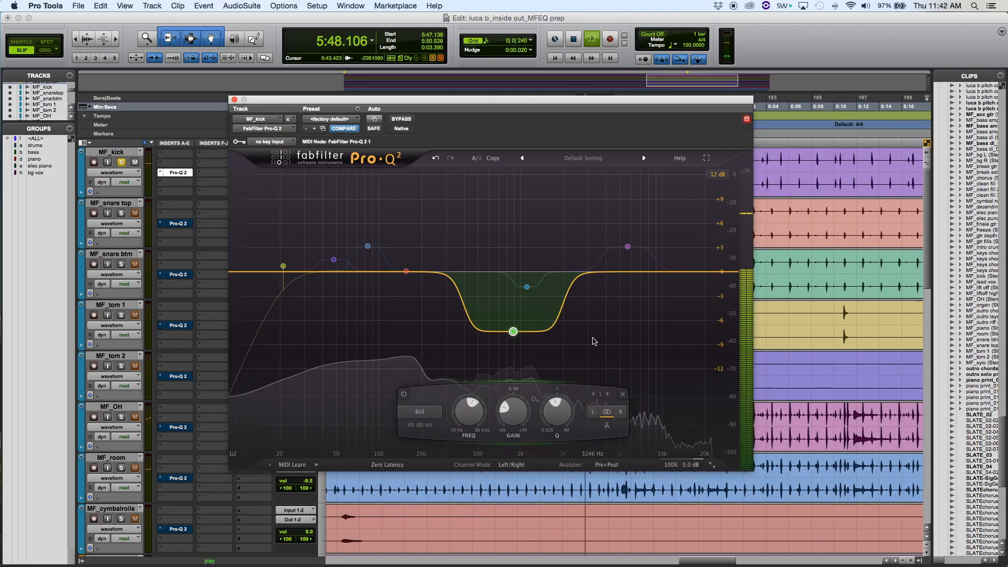
pyautogui.click(404, 394)
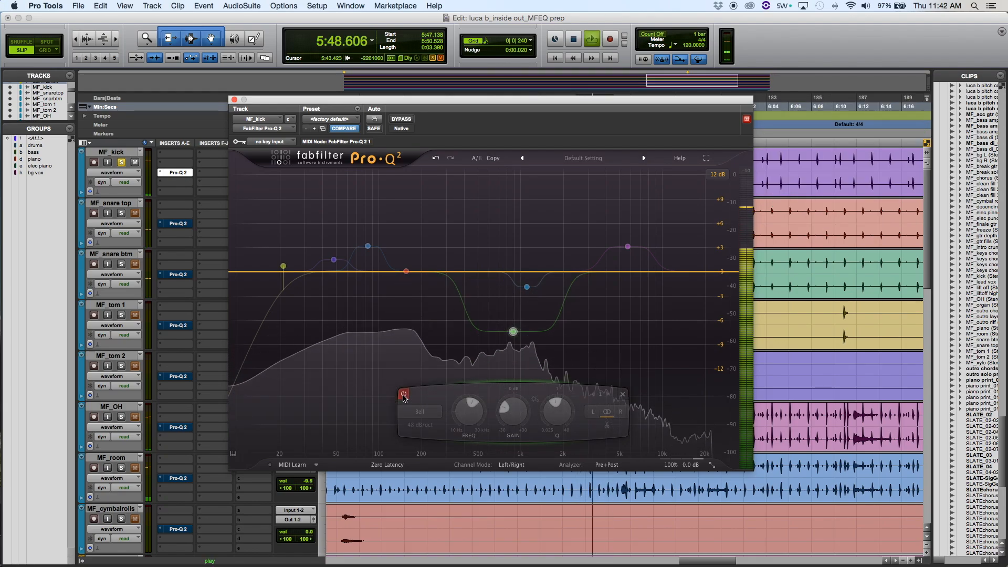
pyautogui.click(403, 394)
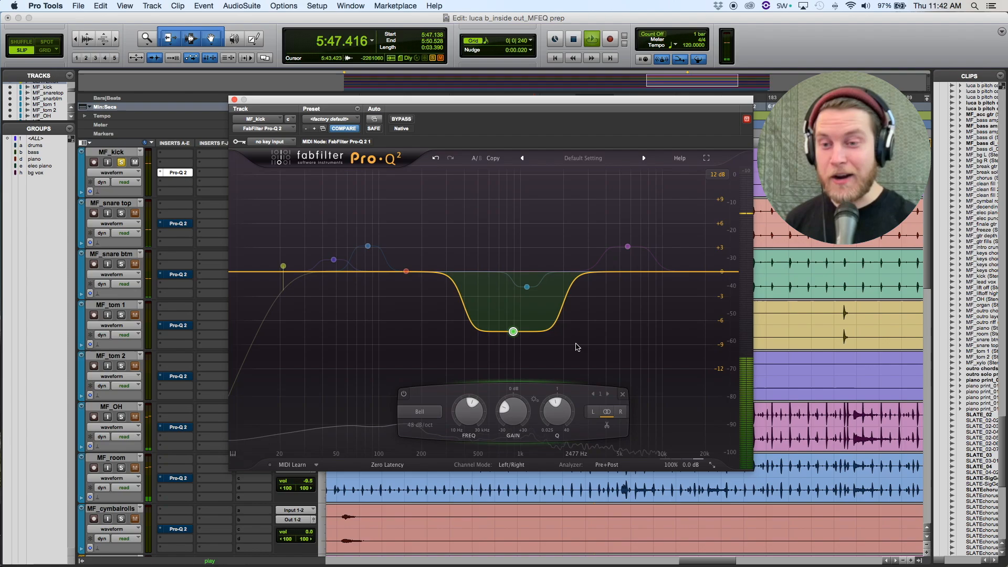
pyautogui.press('space')
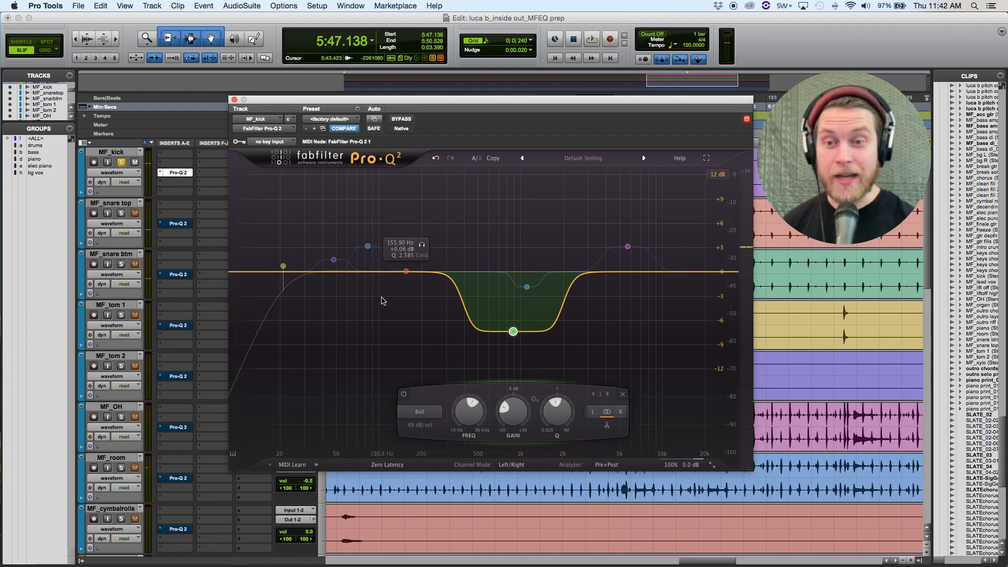
# Listen to the disabled 83.6 Hz band of the kick equalizer in isolation
pyautogui.click(367, 246)
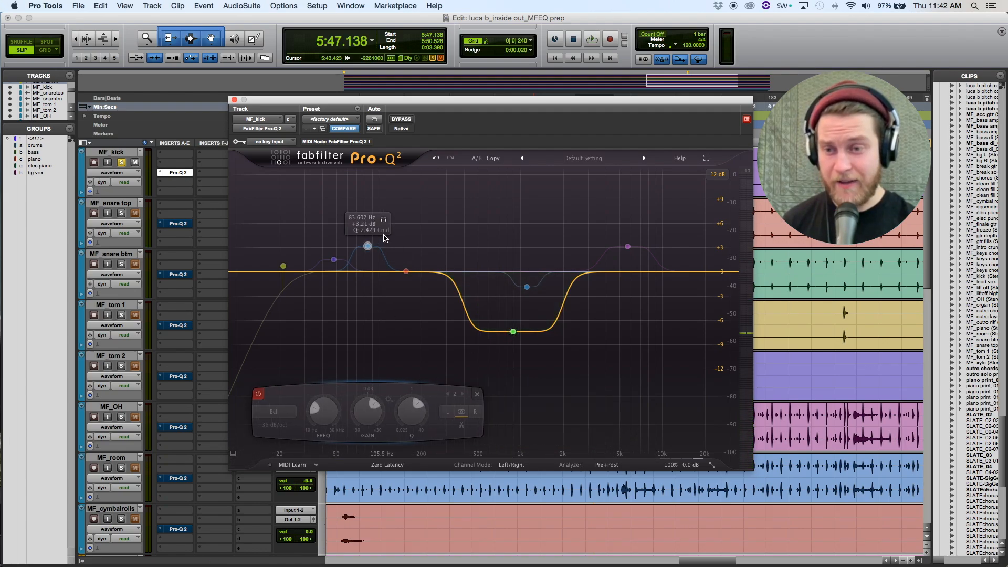
pyautogui.press('space')
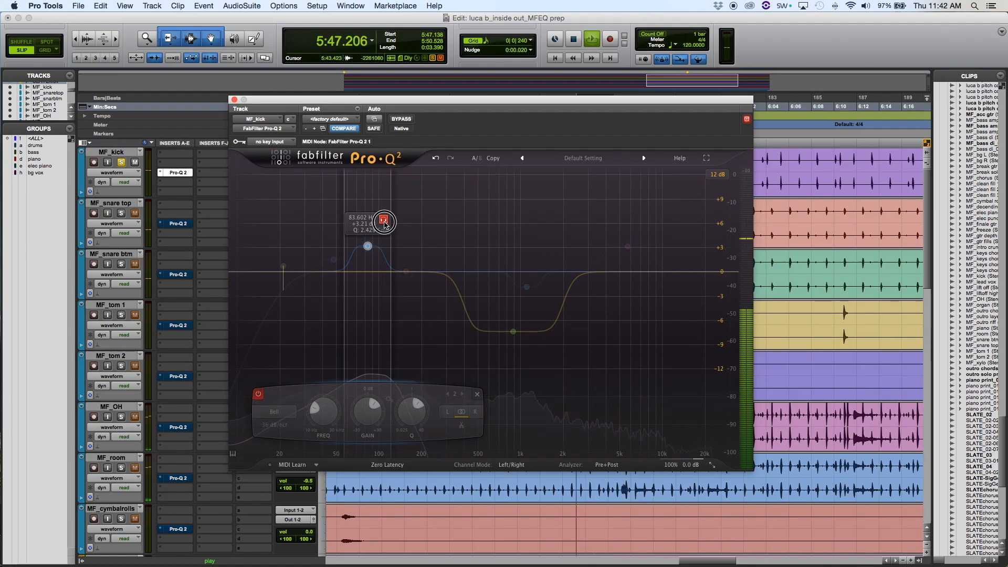
pyautogui.press('space')
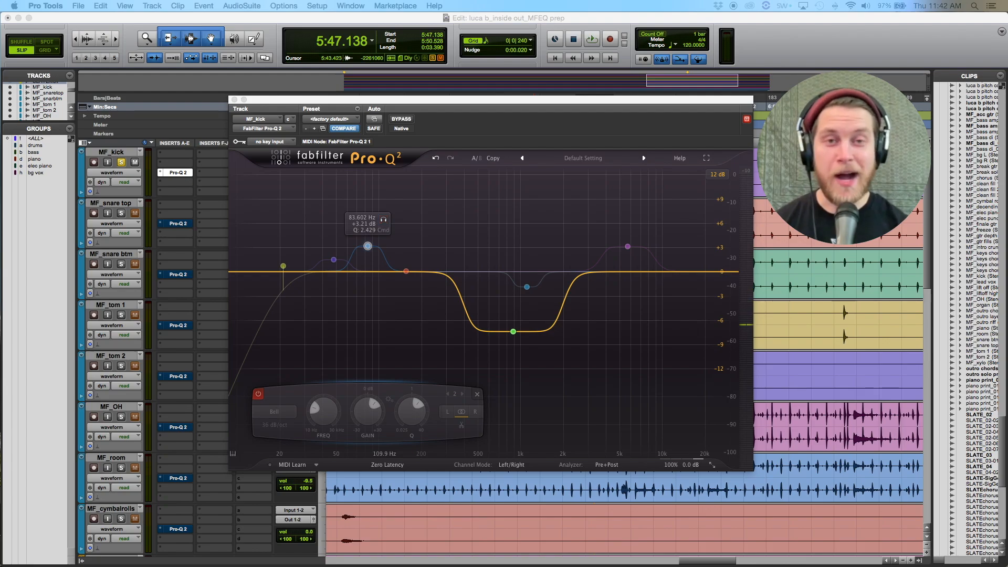
pyautogui.click(504, 550)
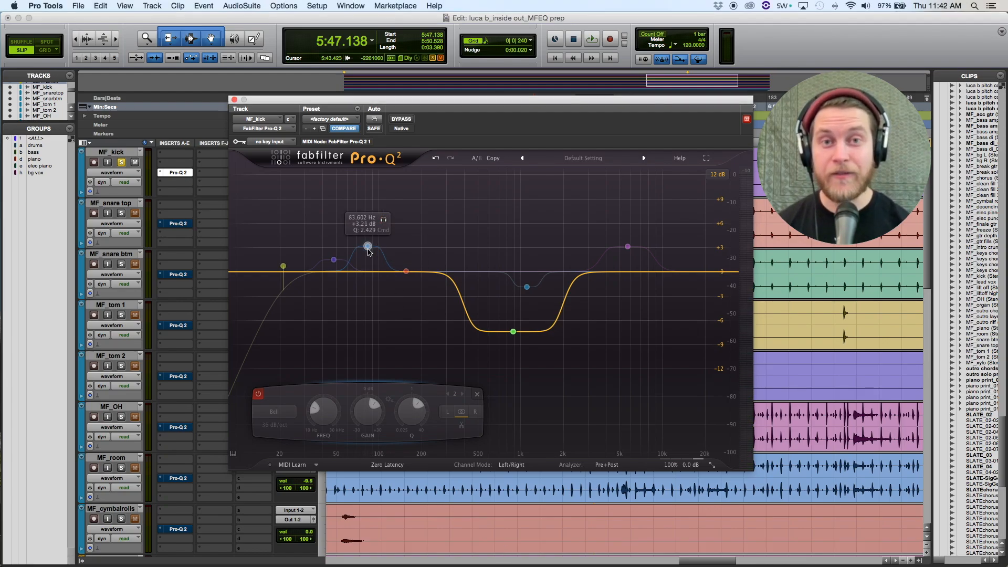
# Enable the 83.6 Hz boost on the kick and check that frequency range in isolation during playback
pyautogui.click(258, 394)
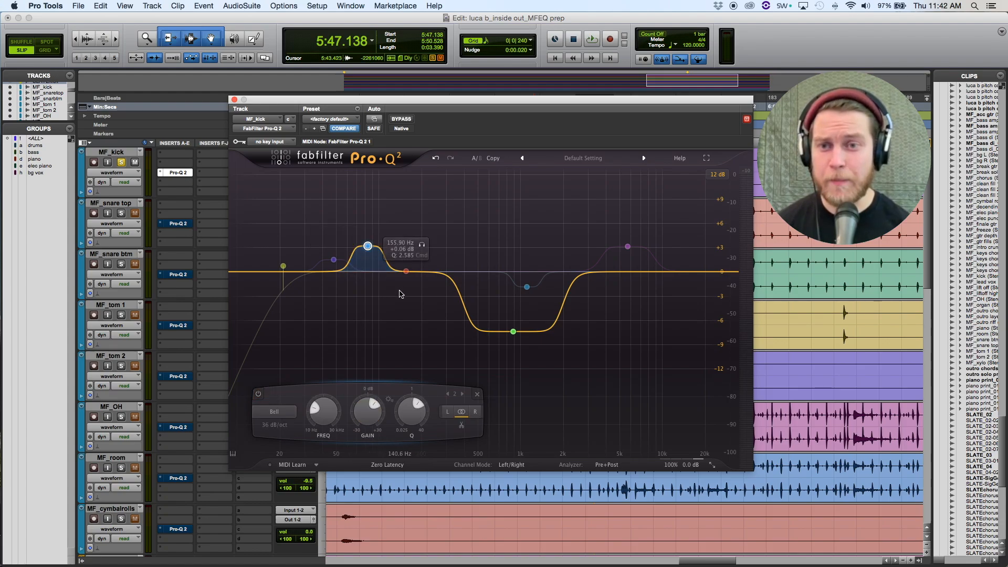
pyautogui.click(383, 220)
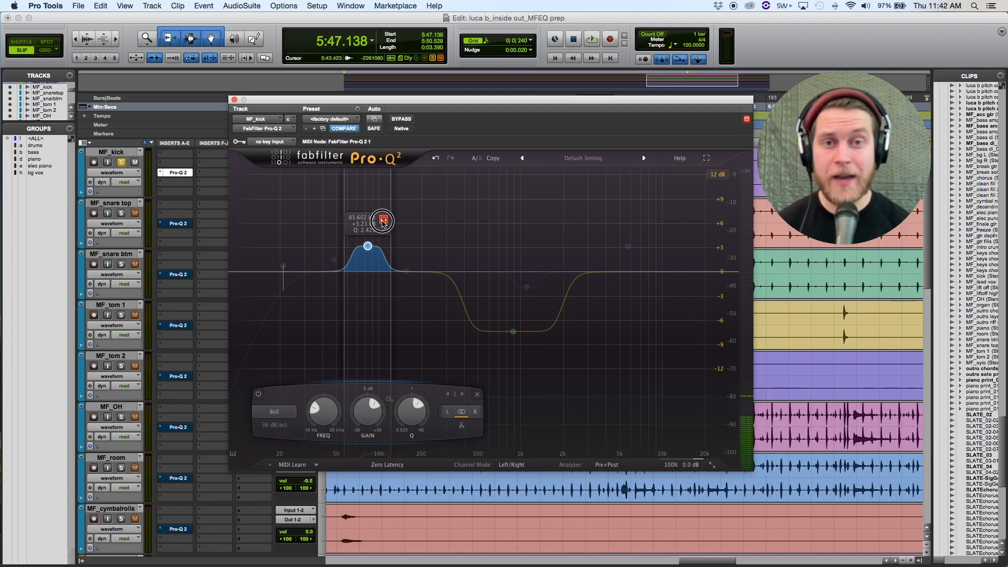
pyautogui.press('space')
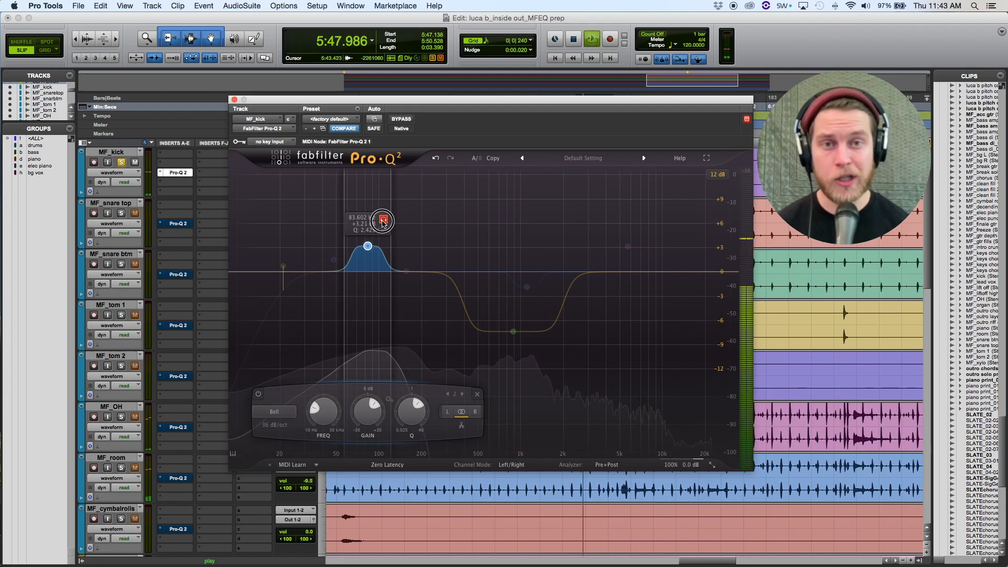
pyautogui.moveTo(383, 221); pyautogui.dragTo(399, 236)
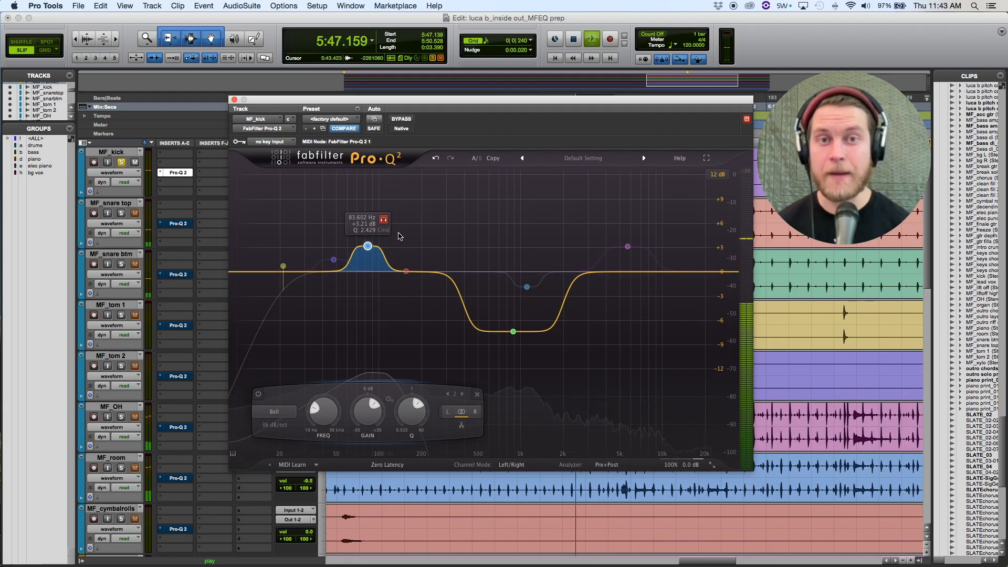
# Audition the 48 Hz band of the kick equalizer in isolation and enable its boost
pyautogui.press('space')
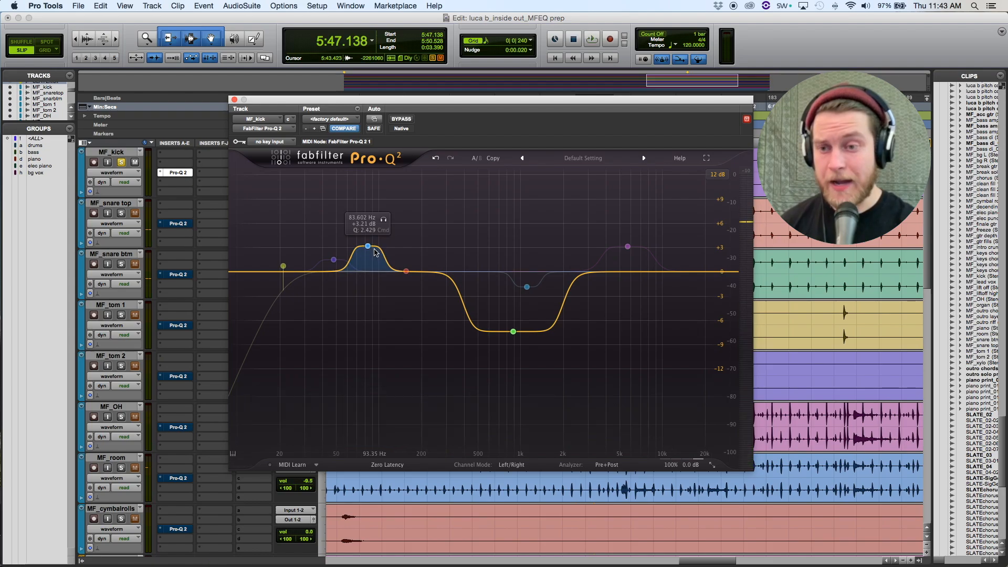
pyautogui.click(333, 262)
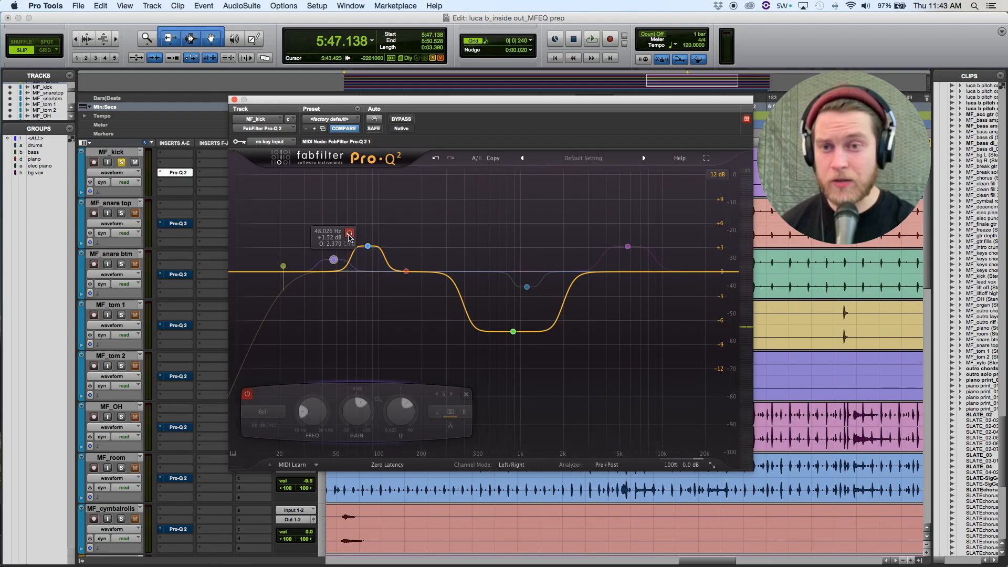
pyautogui.press('space')
pyautogui.moveTo(350, 237); pyautogui.dragTo(349, 236)
pyautogui.press('space')
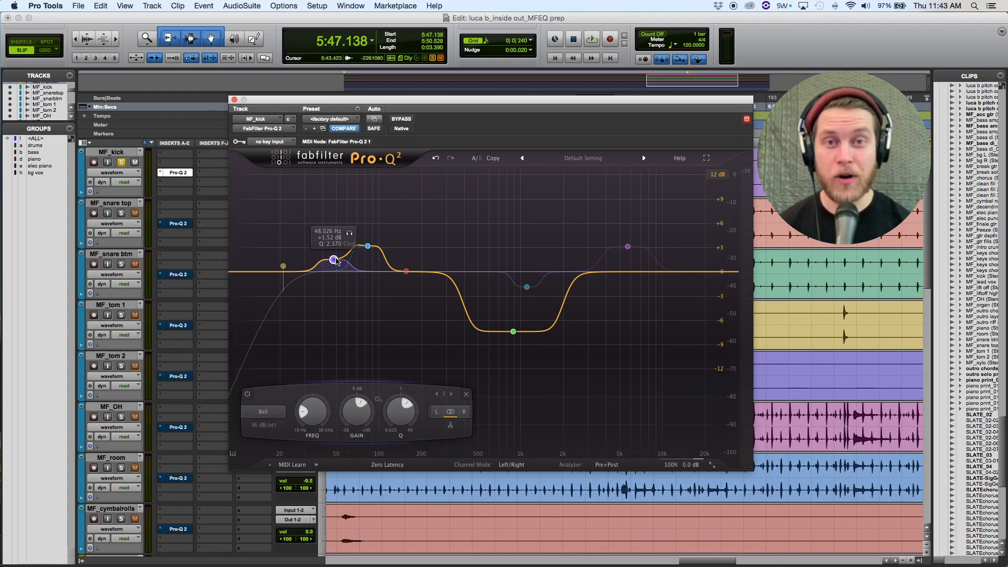
# Enable the 21 Hz low cut on the kick and listen to the result during playback
pyautogui.click(284, 266)
pyautogui.click(299, 247)
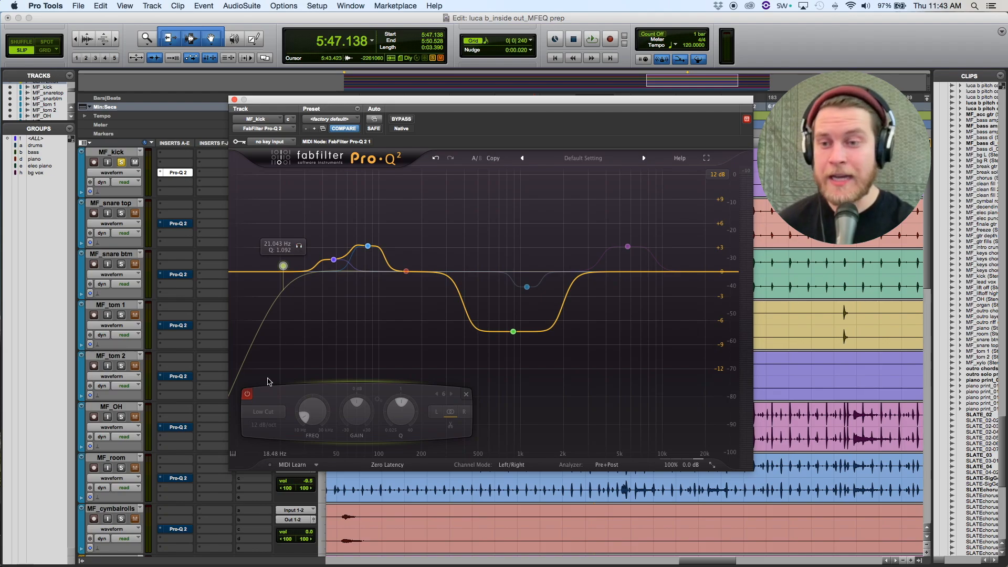
pyautogui.click(245, 397)
pyautogui.press('space')
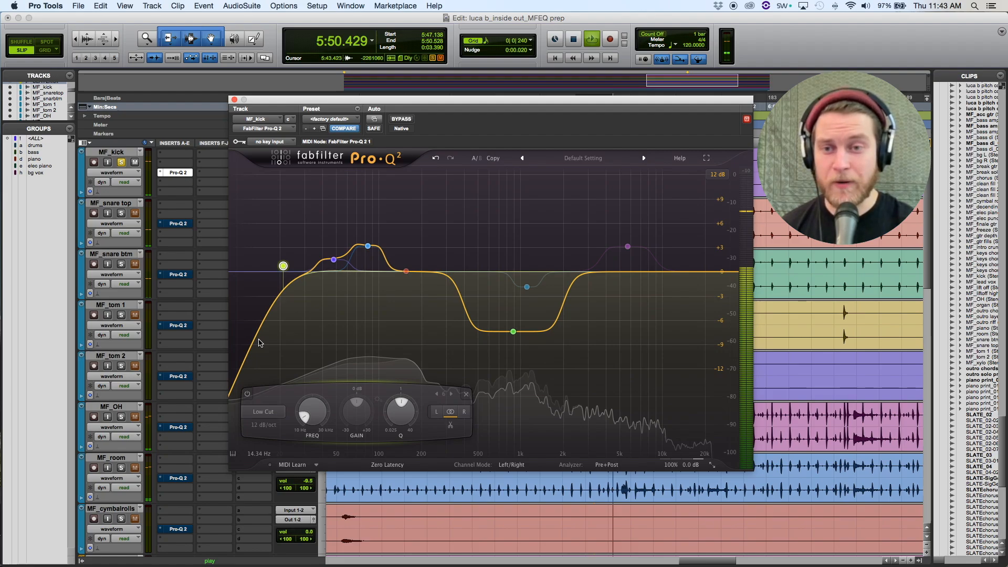
pyautogui.press('space')
# Audition the disabled 155.9 Hz band of the kick equalizer in isolation, then listen to the full kick
pyautogui.moveTo(414, 272)
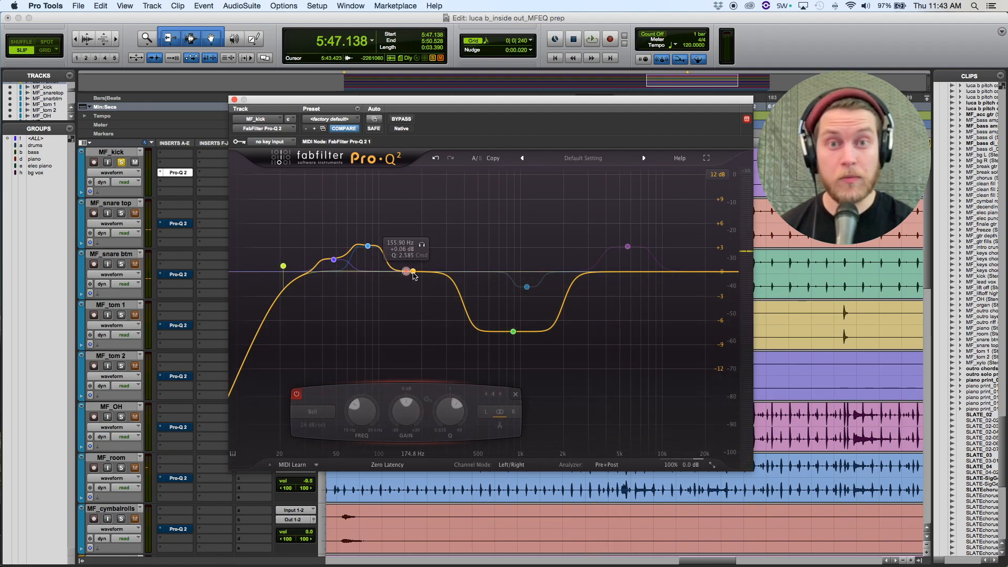
pyautogui.click(422, 245)
pyautogui.press('space')
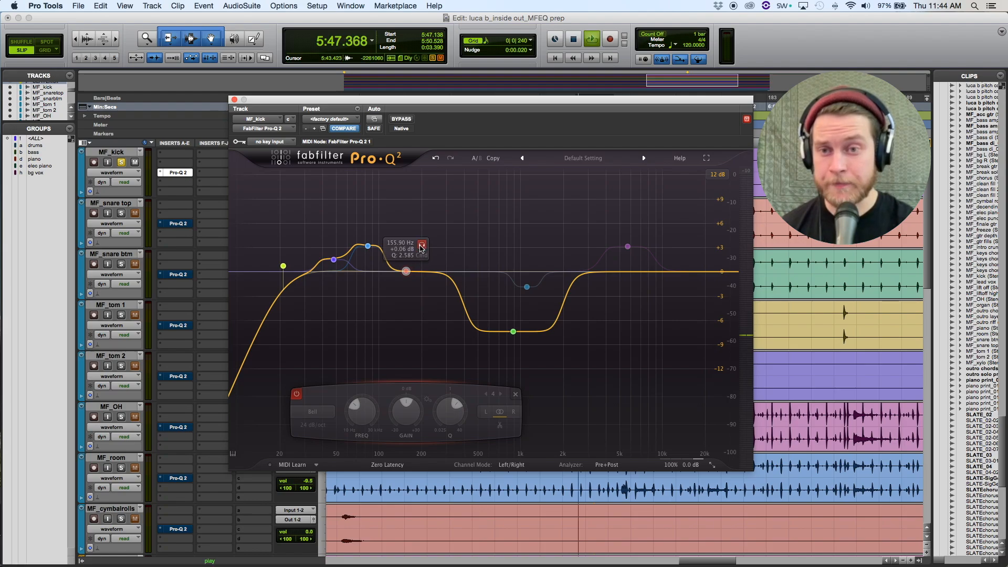
pyautogui.moveTo(420, 246)
pyautogui.mouseDown()
pyautogui.moveTo(444, 248)
pyautogui.moveTo(422, 247)
pyautogui.mouseUp()
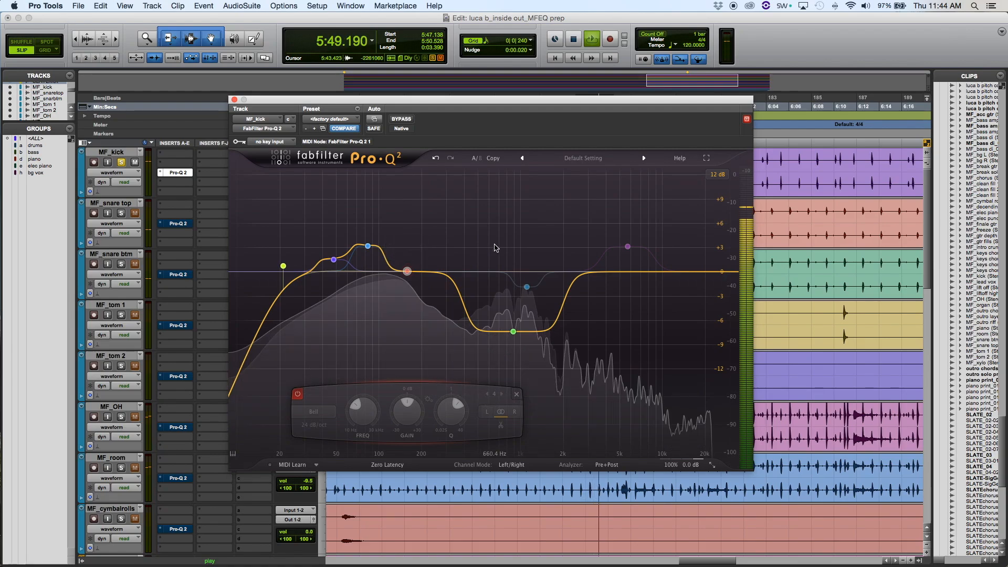
pyautogui.press('space')
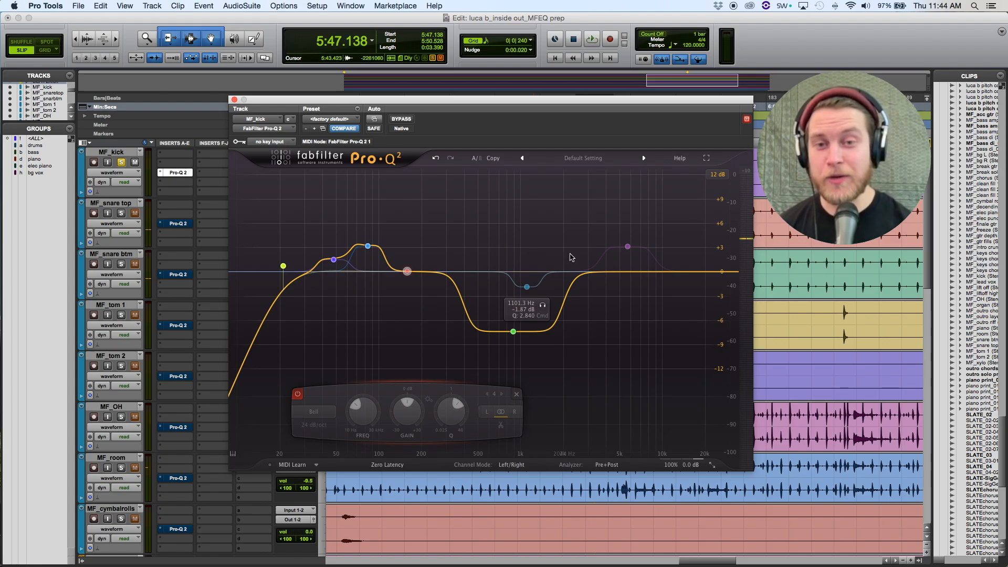
# Audition the 5660 Hz band in isolation, enable its boost on the kick, and compare the sound with and without it
pyautogui.click(628, 246)
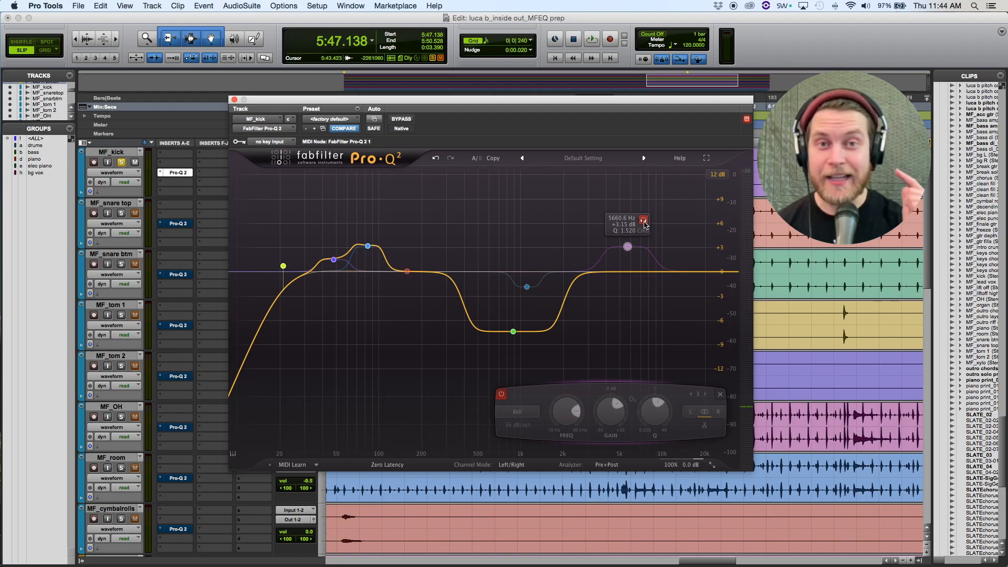
pyautogui.press('space')
pyautogui.click(644, 220)
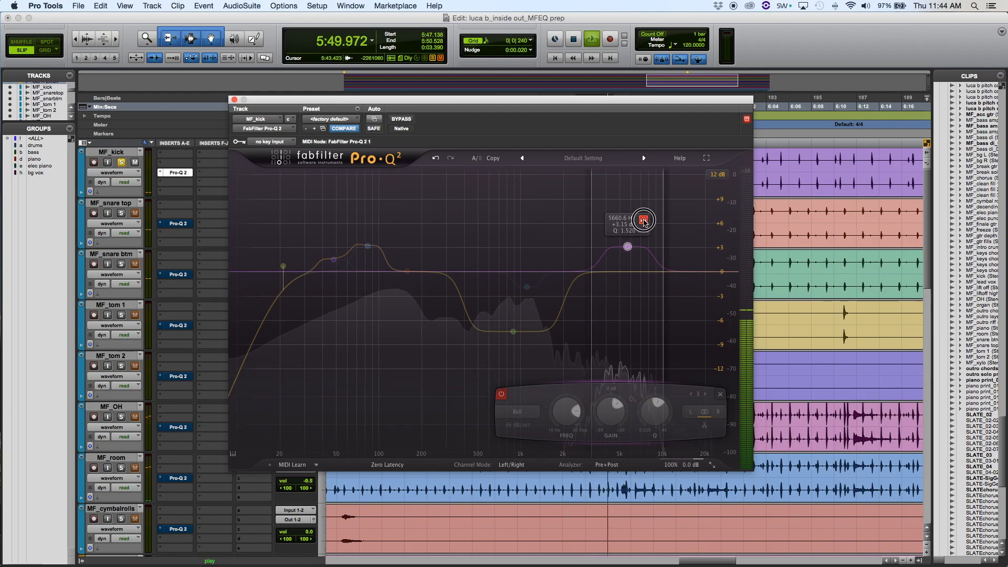
pyautogui.moveTo(643, 221); pyautogui.dragTo(644, 220)
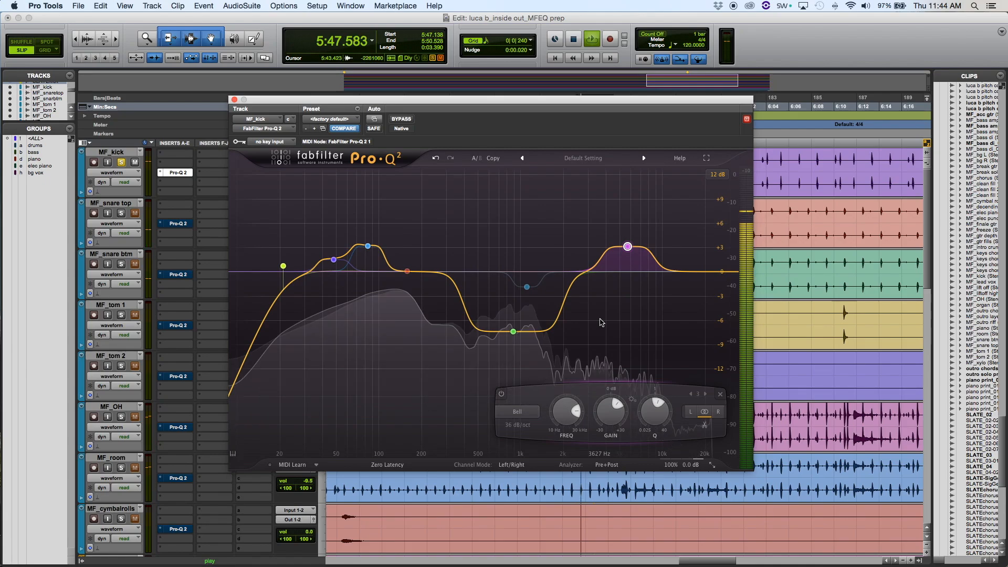
pyautogui.click(501, 395)
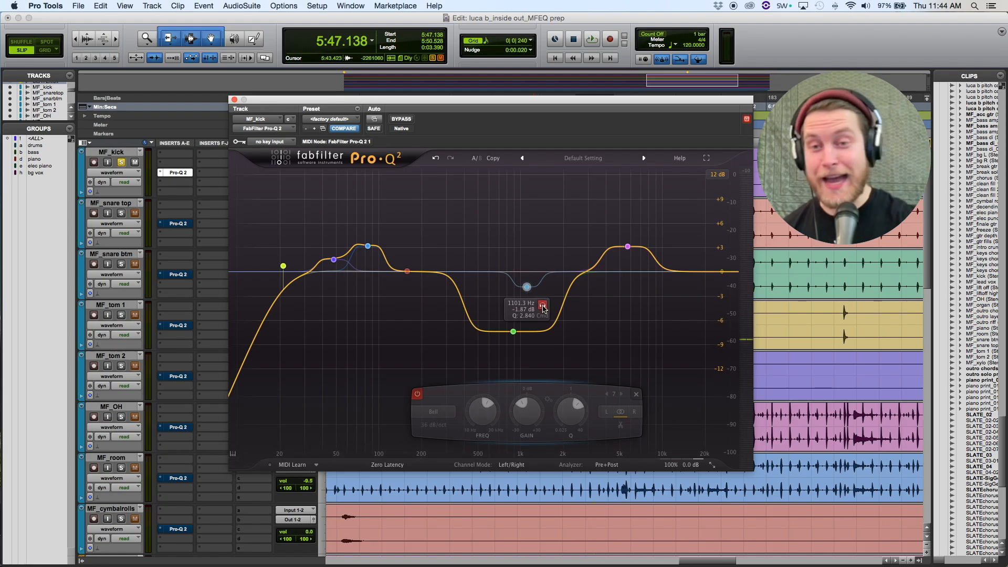
# Audition the narrow 1101 Hz band in isolation, enable its cut, and listen to the equalized kick
pyautogui.click(542, 304)
pyautogui.press('space')
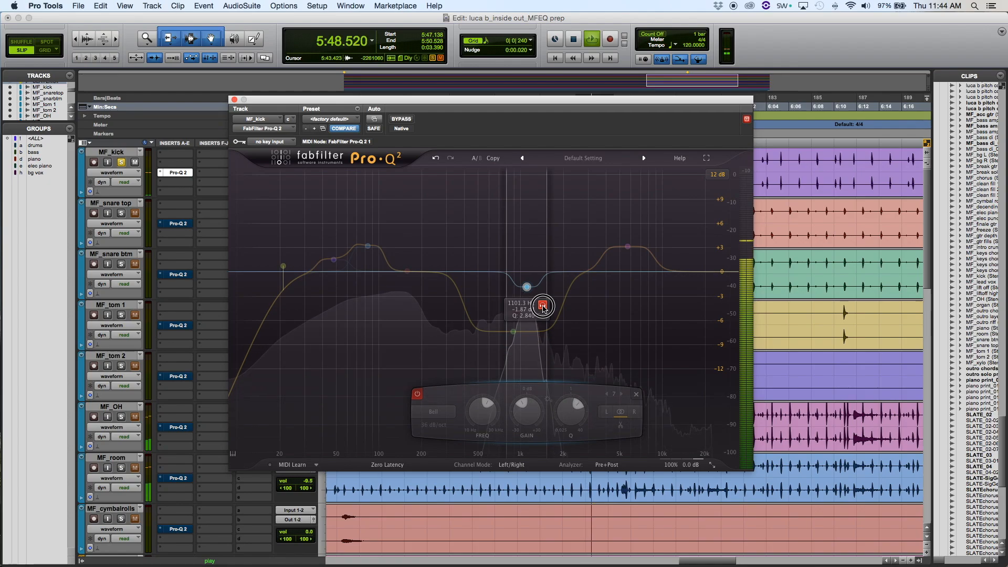
pyautogui.press('space')
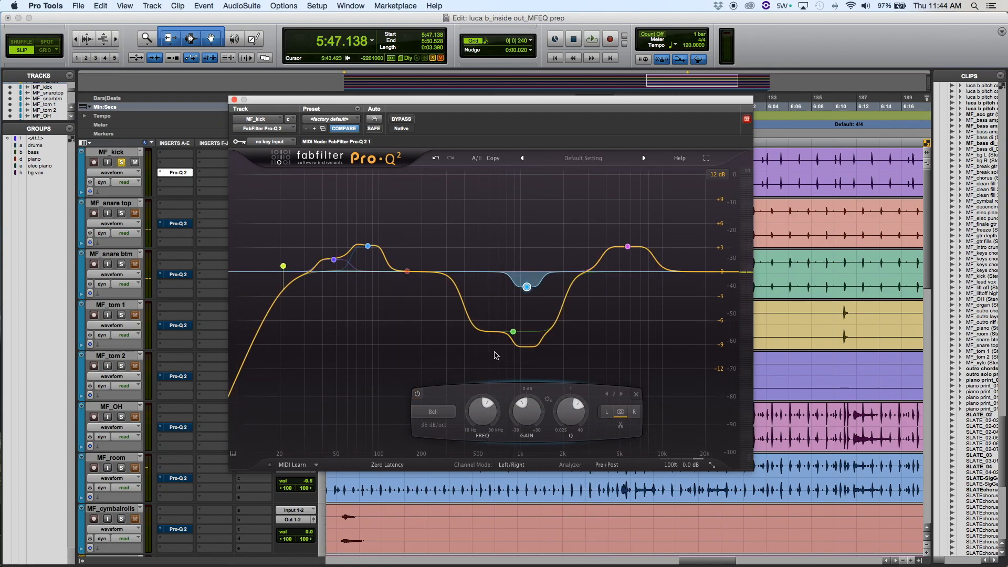
pyautogui.press('space')
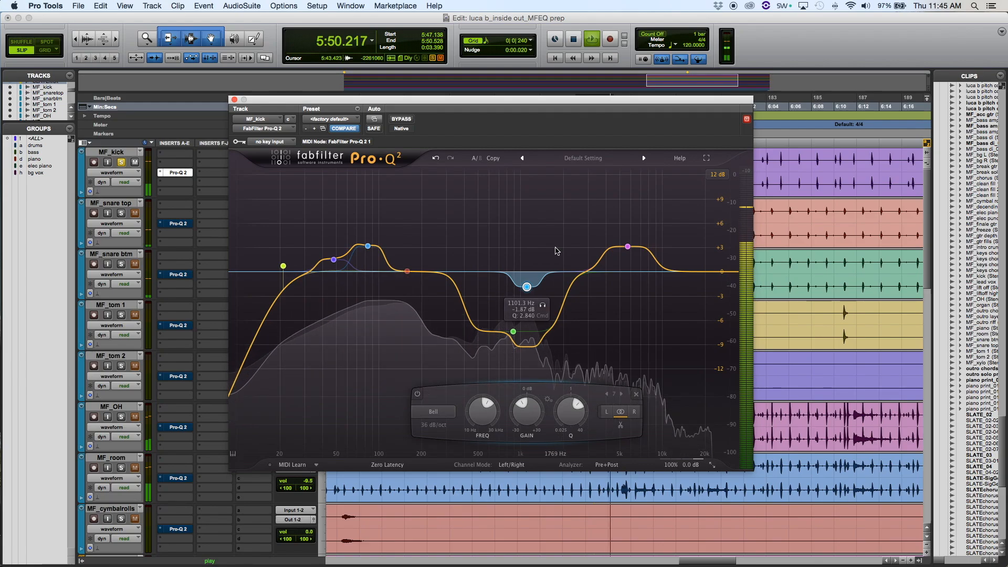
pyautogui.press('space')
# Compare the kick with the whole equalizer bypassed and active during playback
pyautogui.click(409, 120)
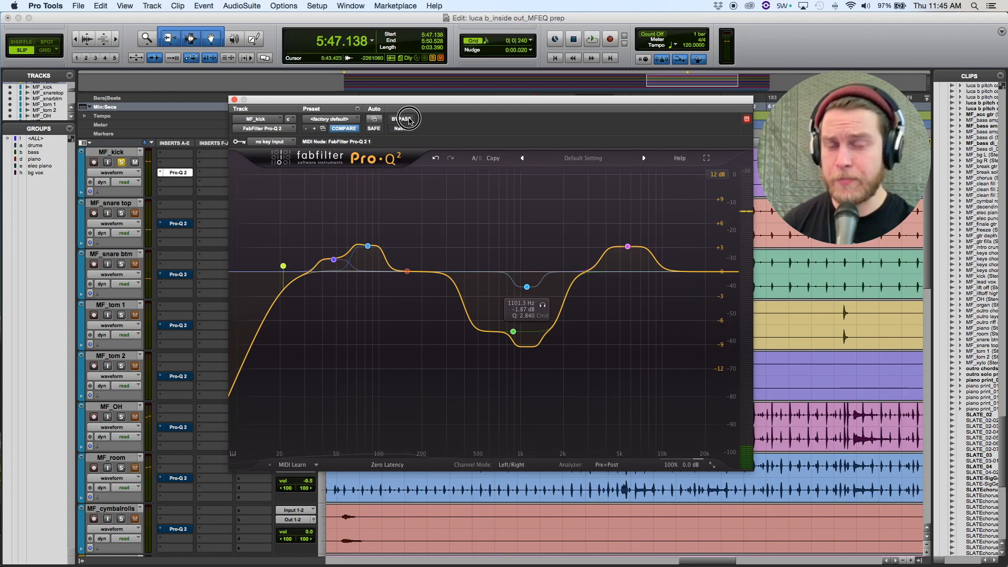
pyautogui.click(408, 119)
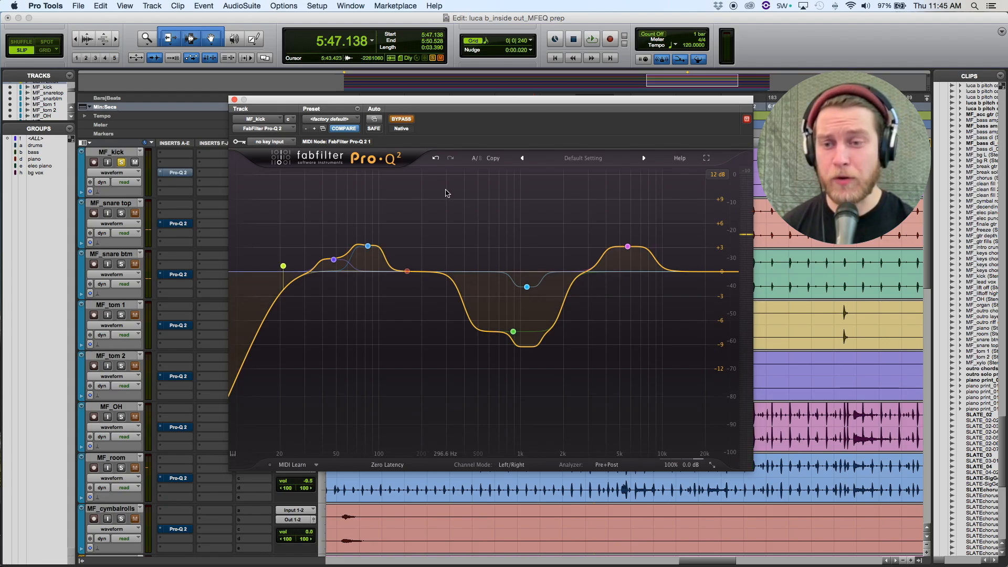
pyautogui.press('space')
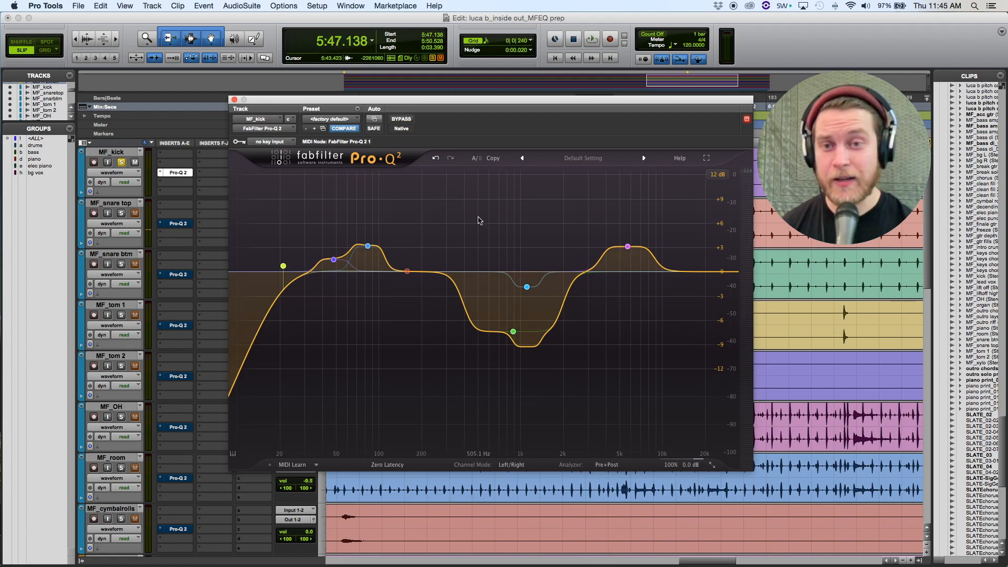
pyautogui.press('space')
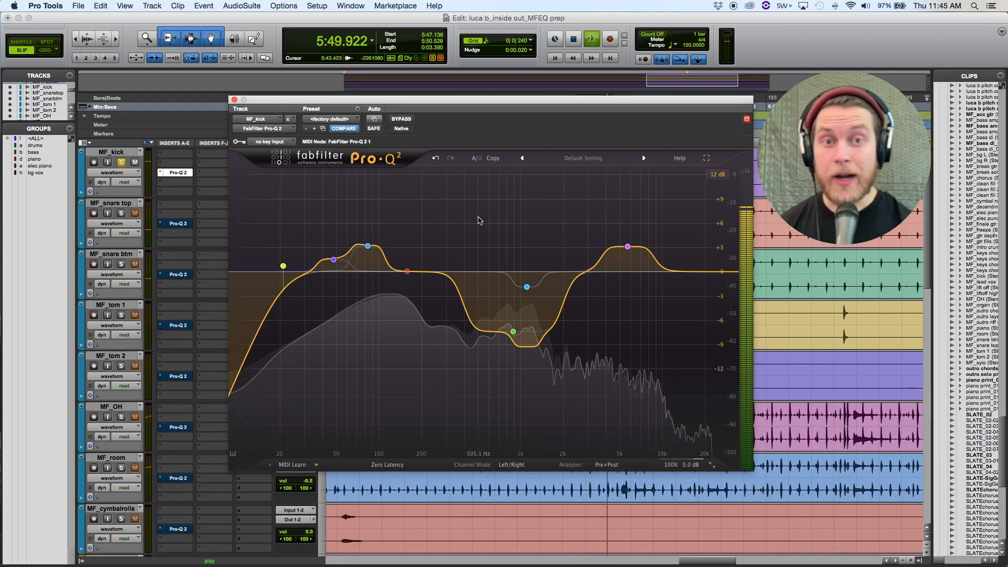
pyautogui.press('space')
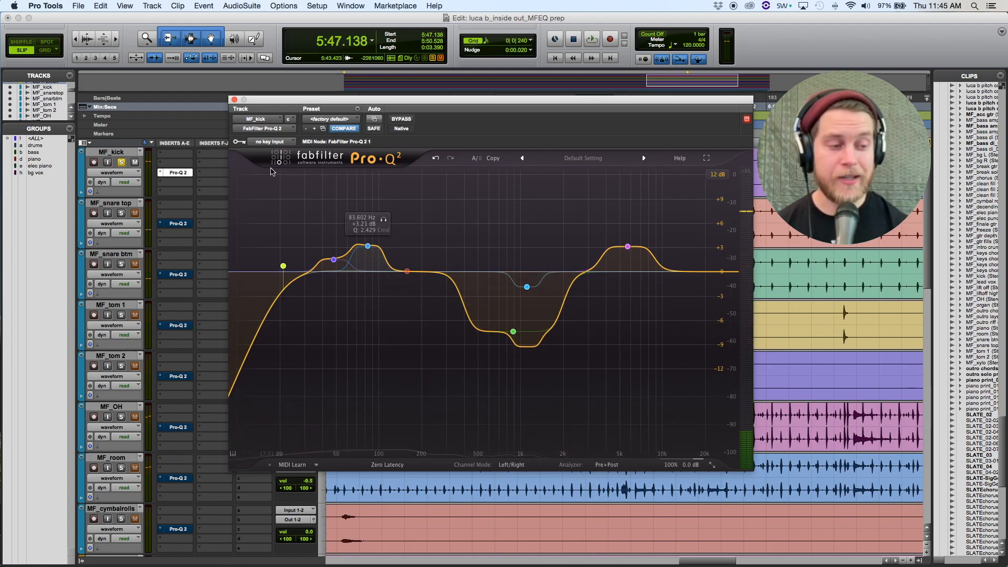